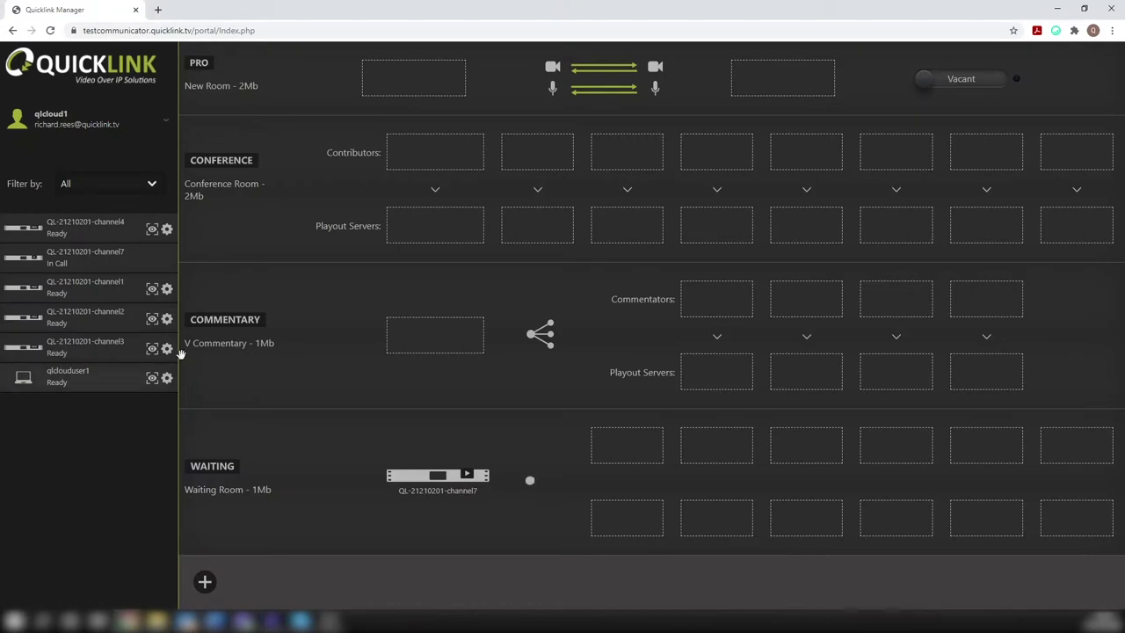
Step: Set the Conference room's data rate to 4Mb
left_click(189, 219)
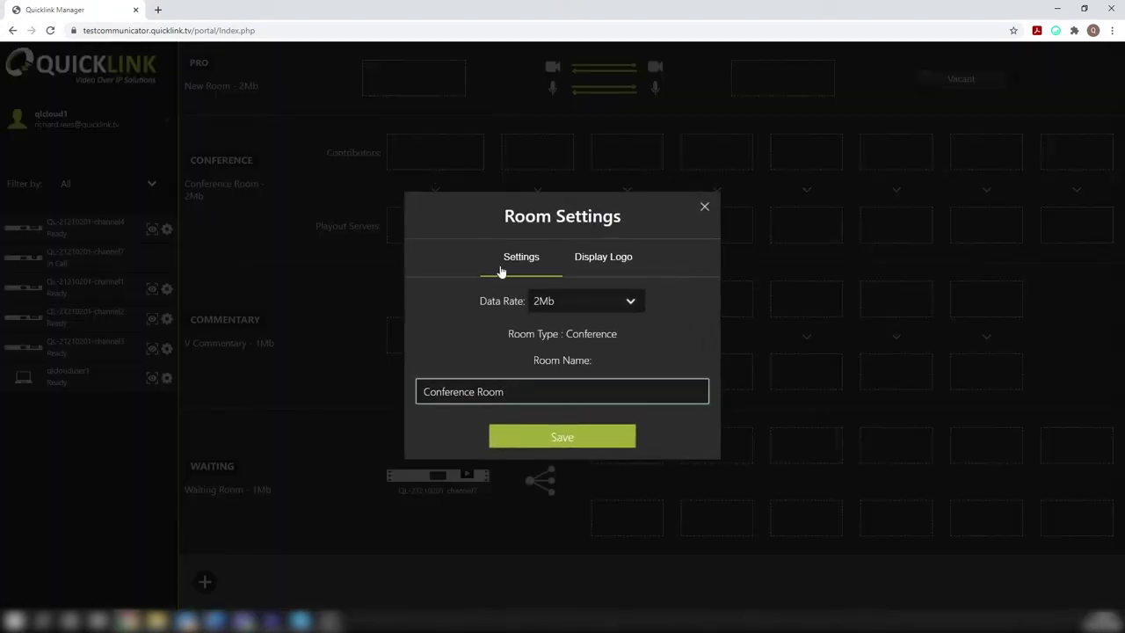
left_click(554, 301)
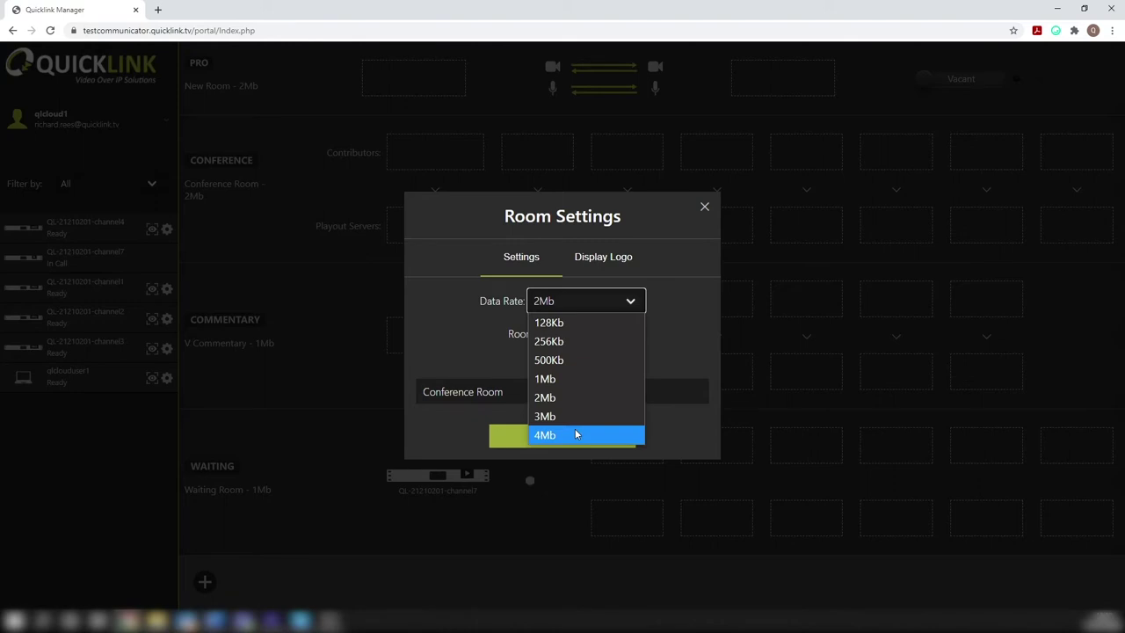
left_click(576, 434)
Step: Rename the room to 'London Event - Conference' and go to its display logo options
left_click_drag(505, 392, 416, 394)
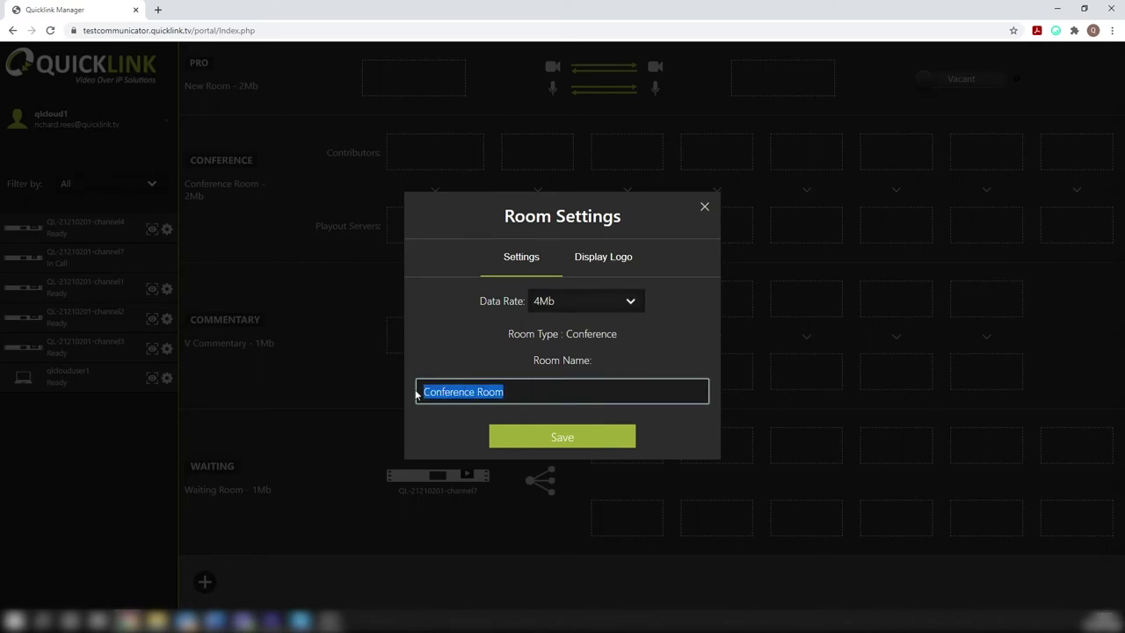
type("London Event - ")
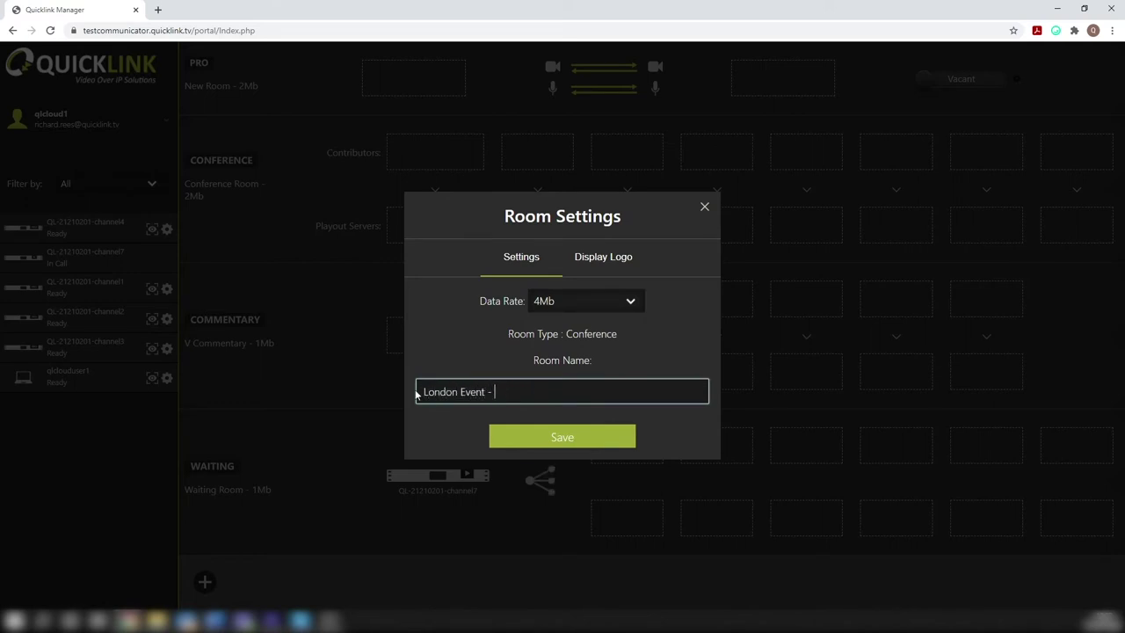
type("Conference")
left_click(434, 357)
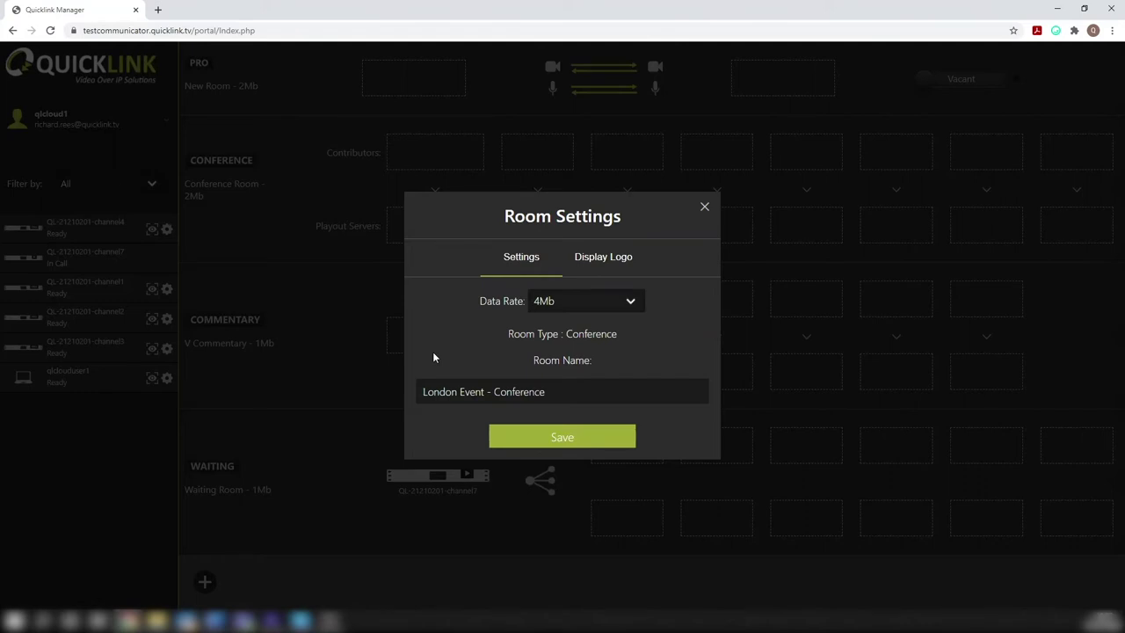
left_click(582, 270)
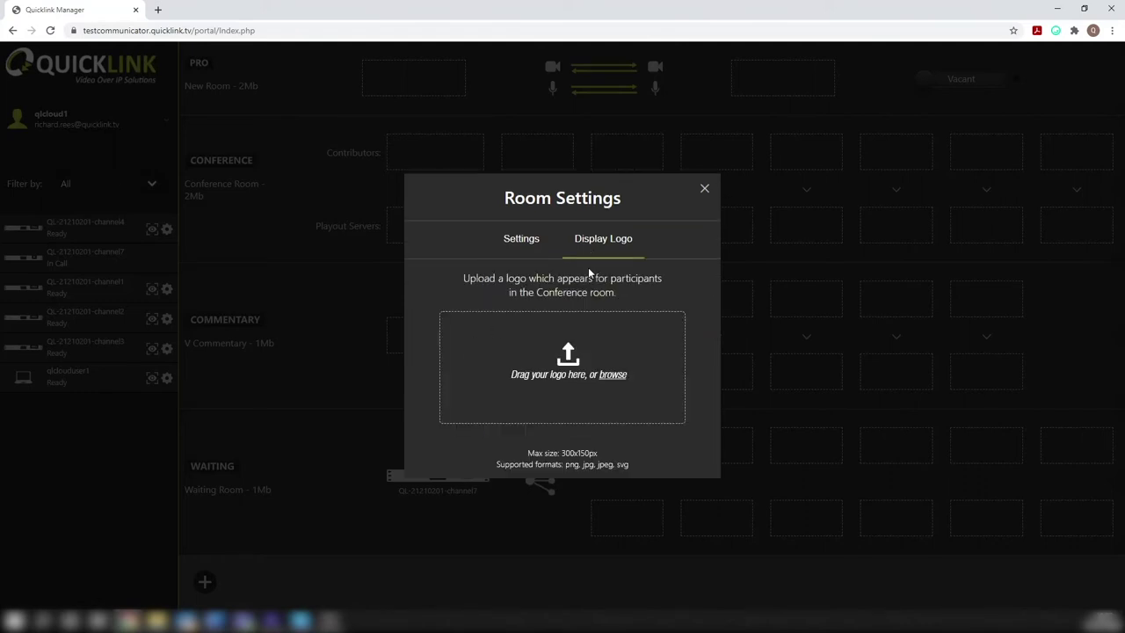
Step: Upload Quicklink-300x150 as the Conference room's display logo and close the room settings
left_click(613, 374)
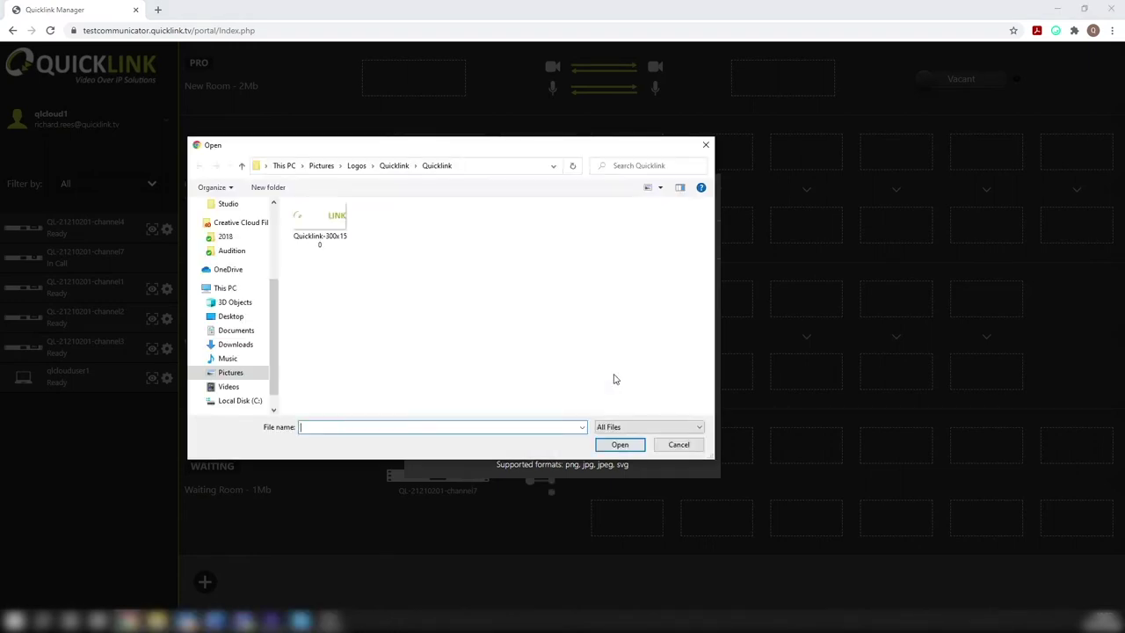
left_click(329, 230)
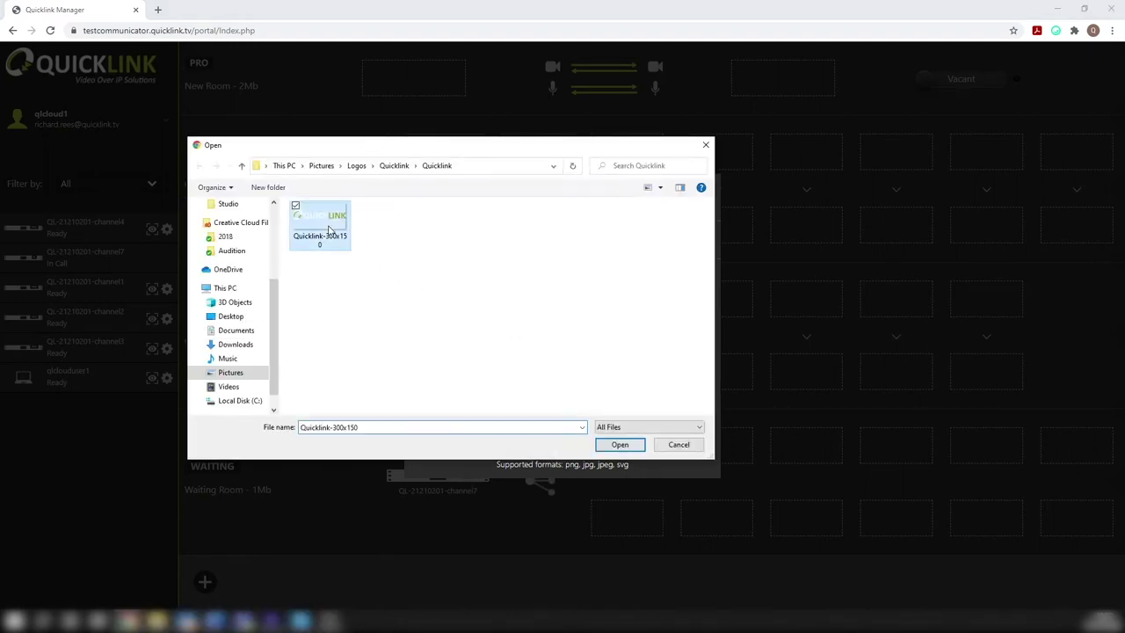
left_click(619, 446)
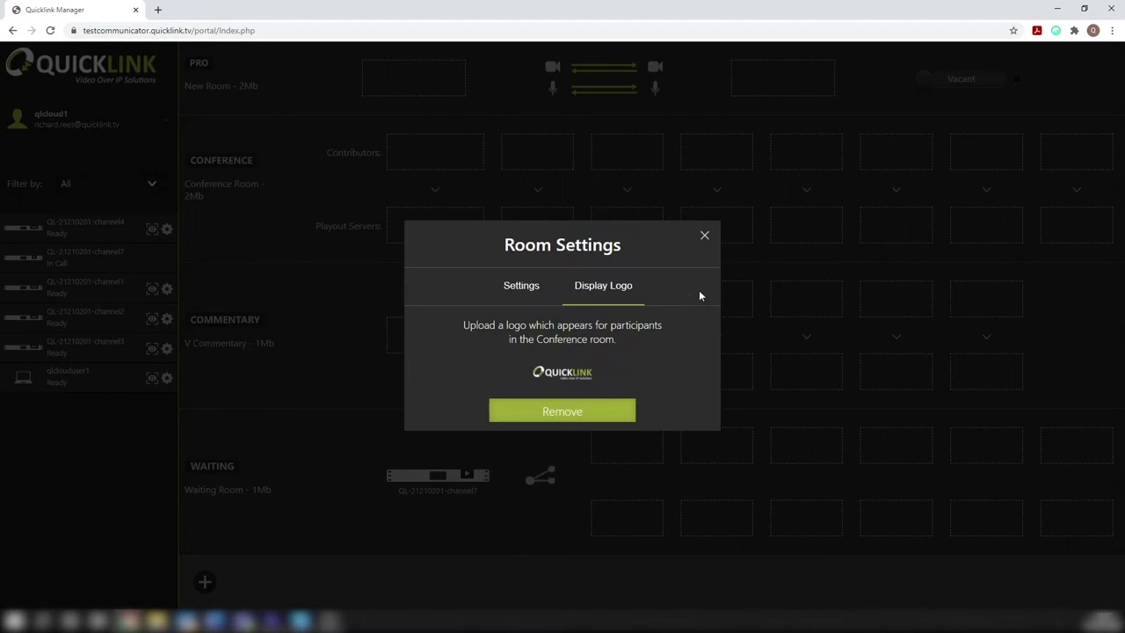
left_click(704, 234)
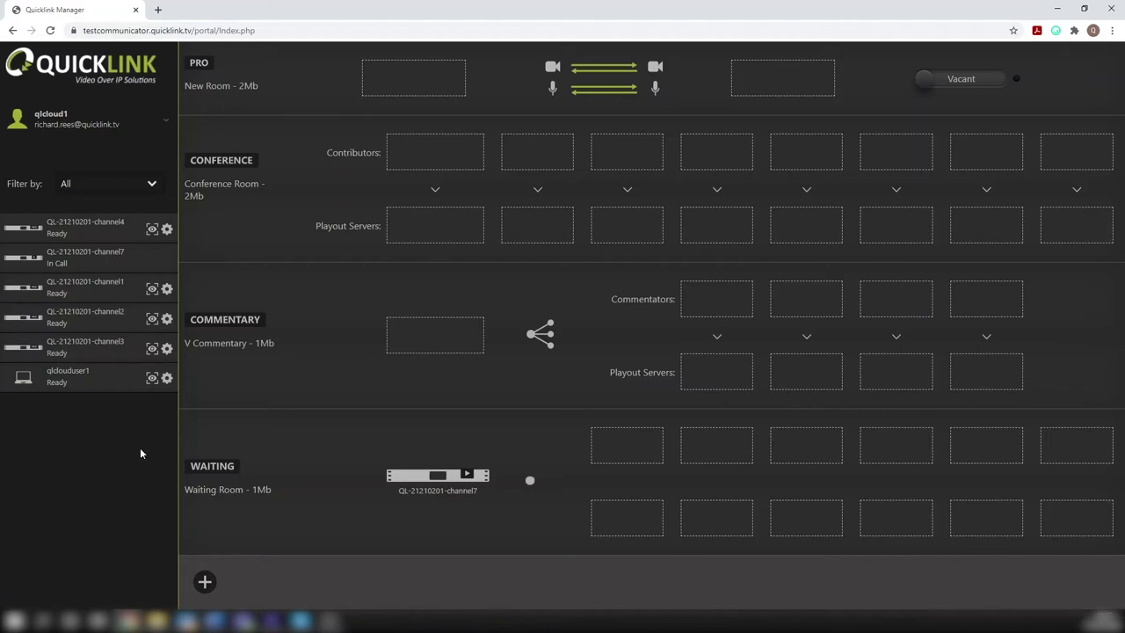
Step: Invite the first guest by email, entering their name and e-mail address, with a 24-hour expiry
left_click(131, 120)
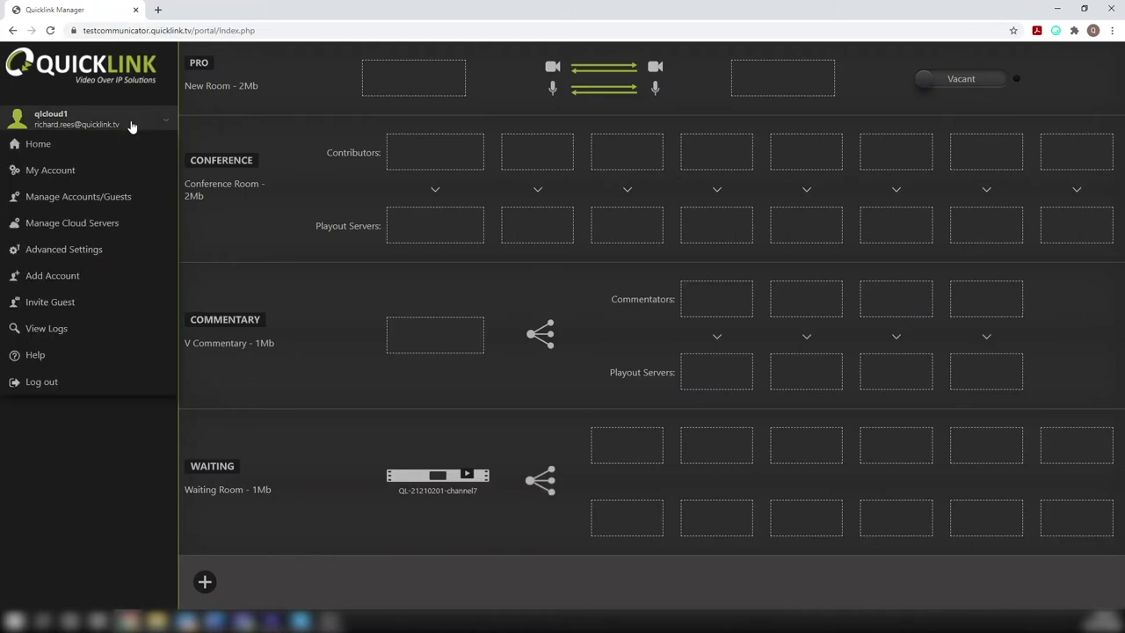
left_click(111, 299)
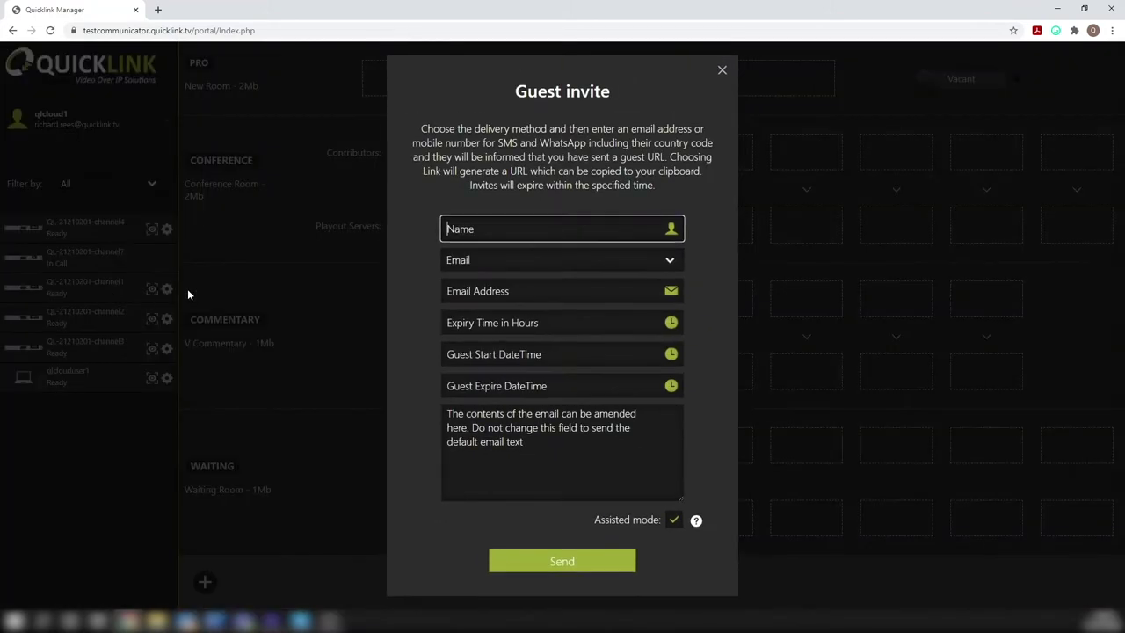
left_click(501, 259)
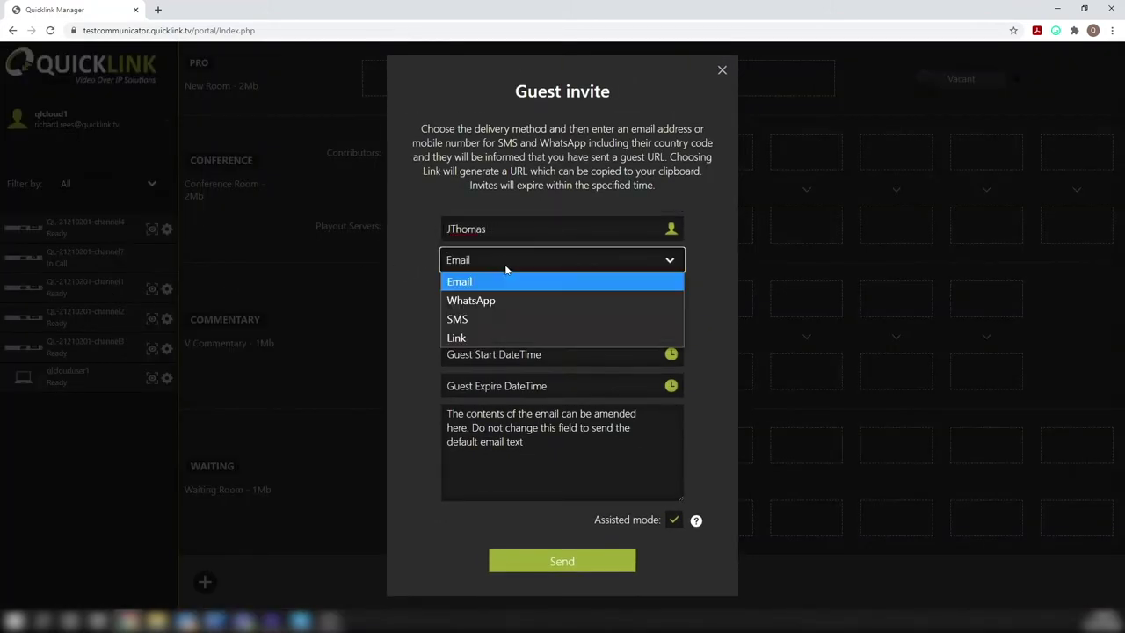
left_click(507, 290)
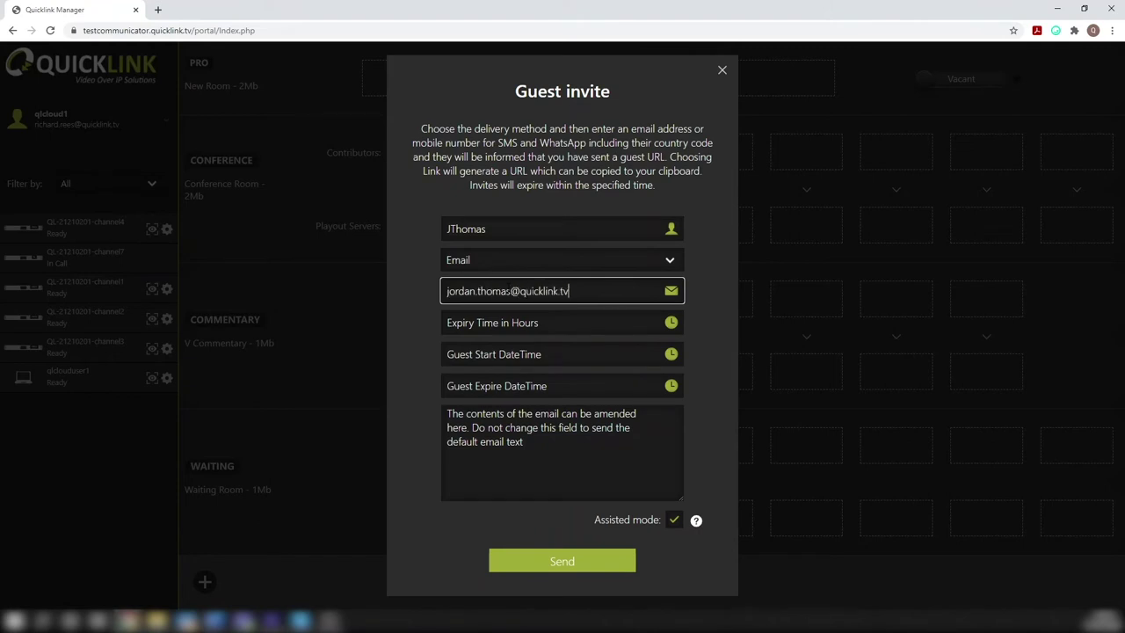
key("Tab")
type("24")
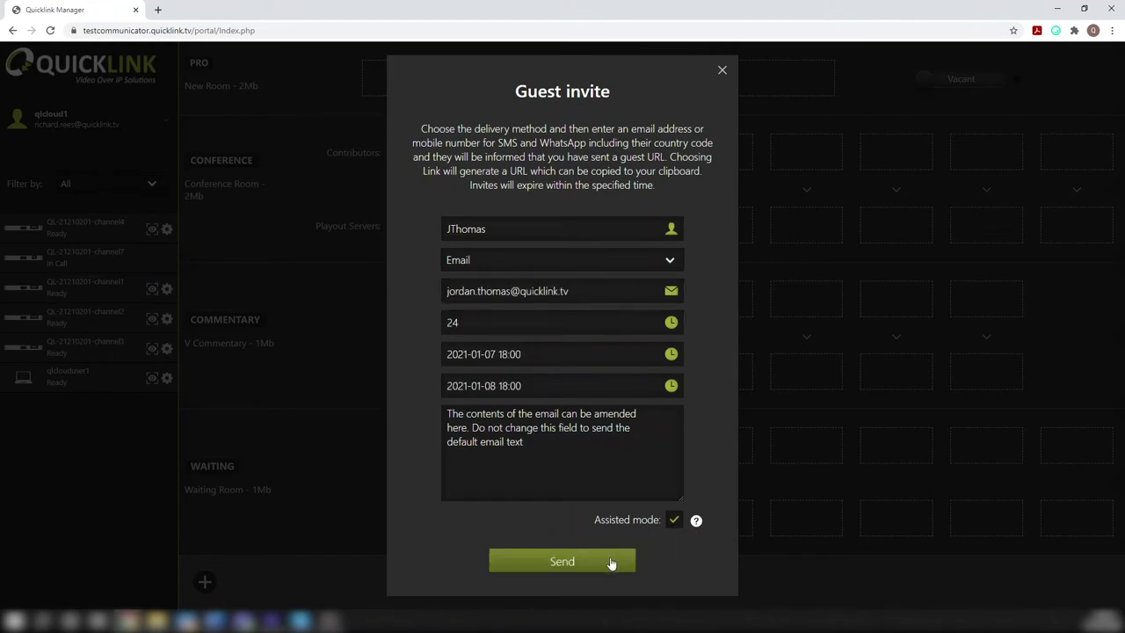
left_click(611, 562)
left_click(595, 403)
Step: Invite a second guest by SMS to their phone number with a 24-hour expiry
left_click(135, 120)
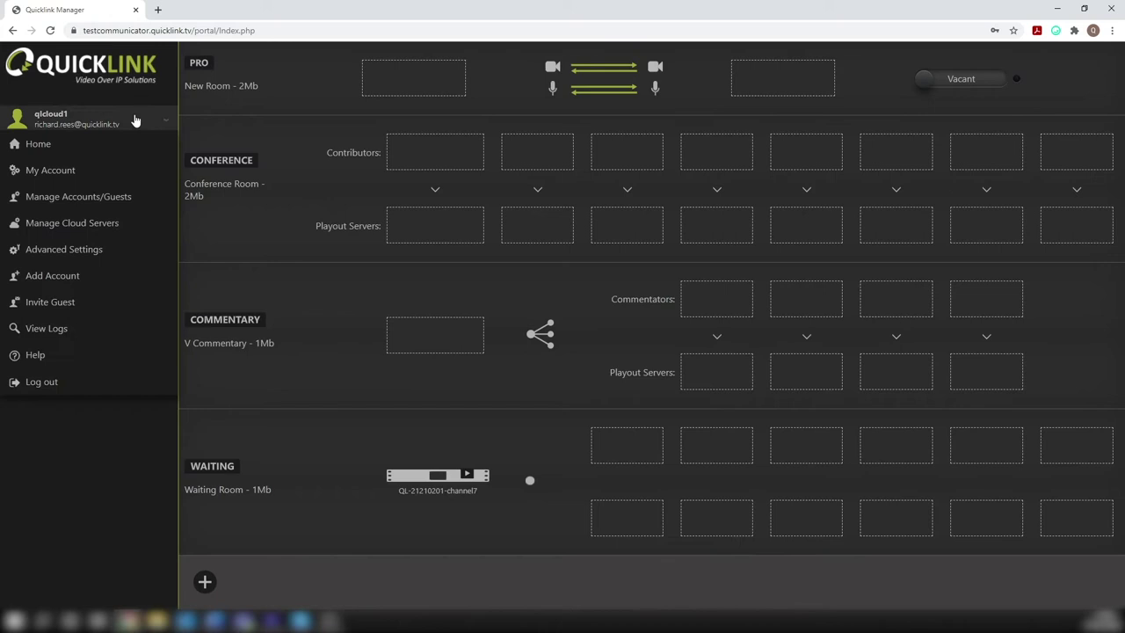
left_click(50, 301)
left_click(562, 259)
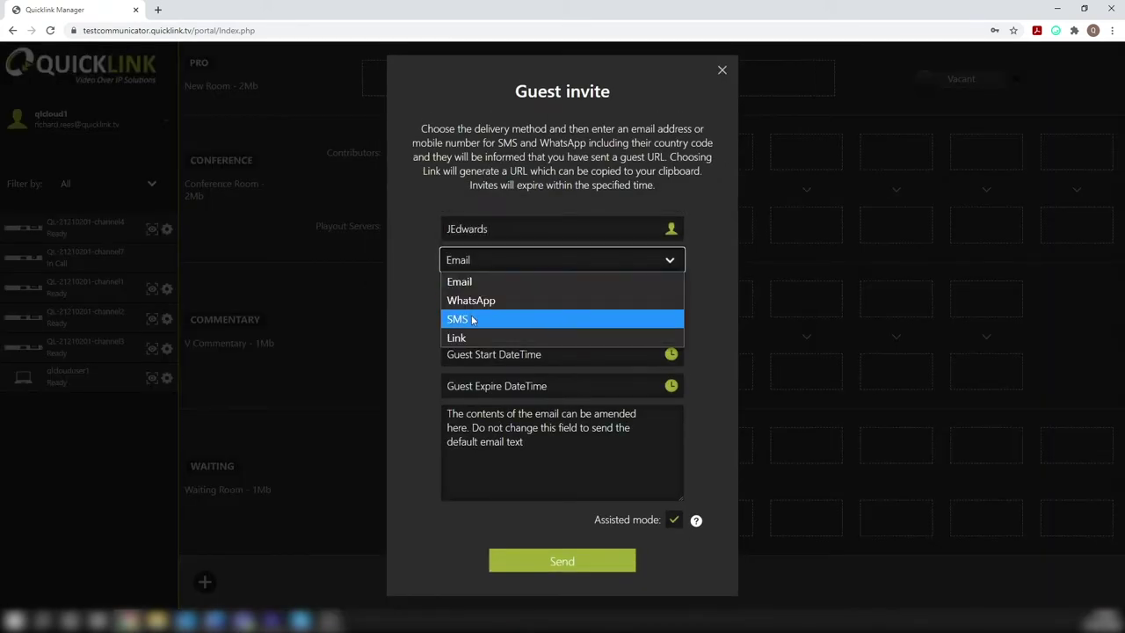
left_click(474, 319)
type("07812345678")
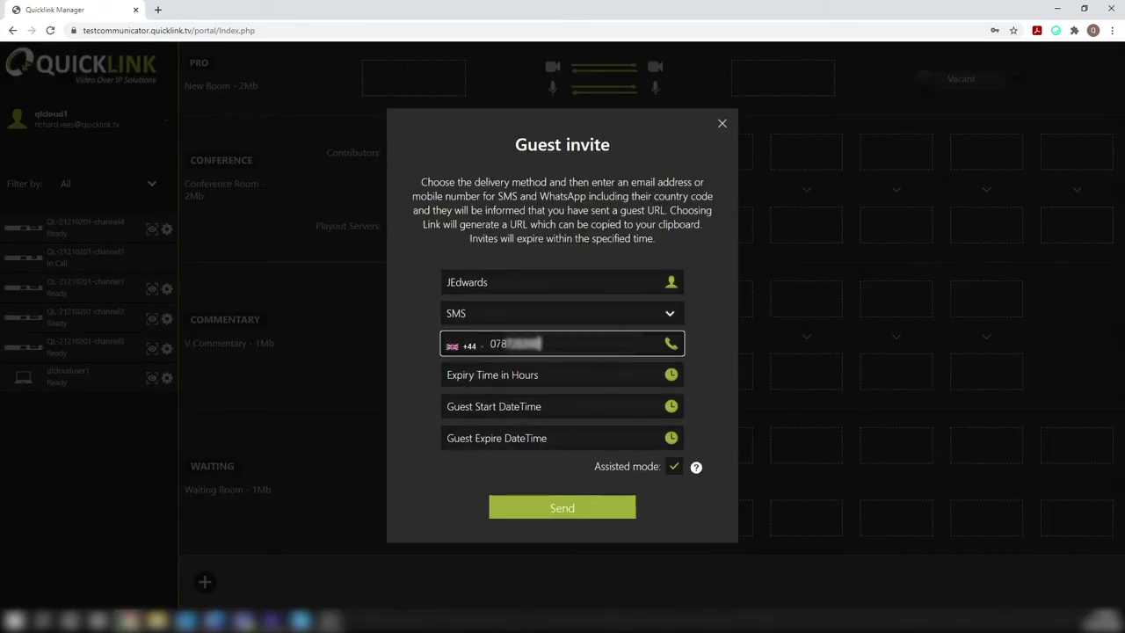
left_click(553, 374)
type("24")
left_click(605, 504)
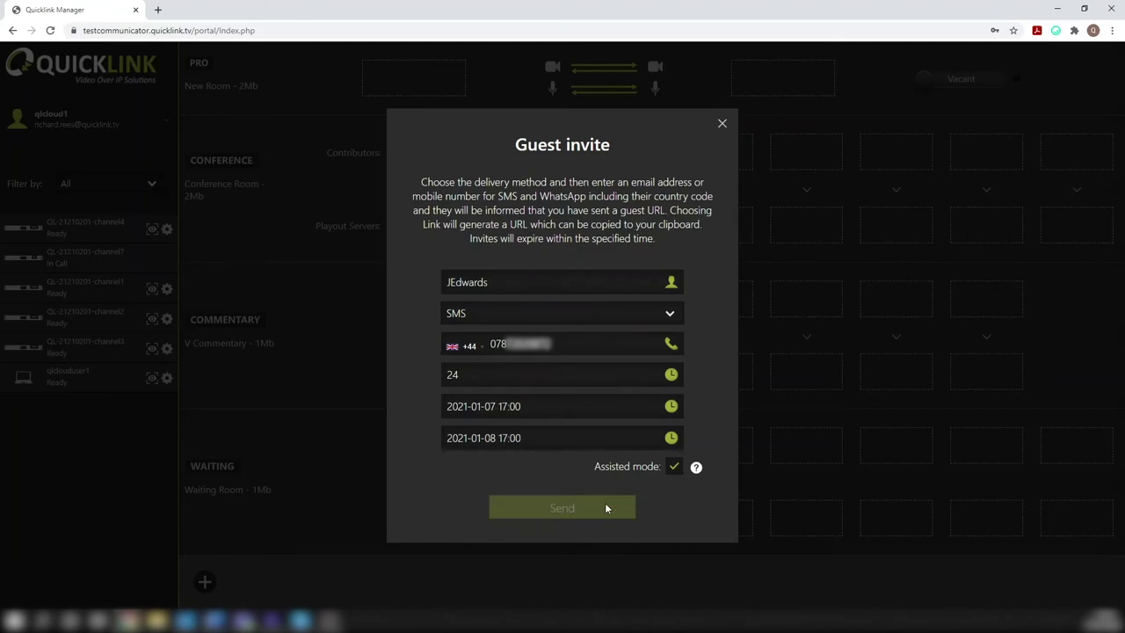
left_click(602, 397)
Step: Create a 24-hour link invite for a third guest and copy the link
left_click(105, 118)
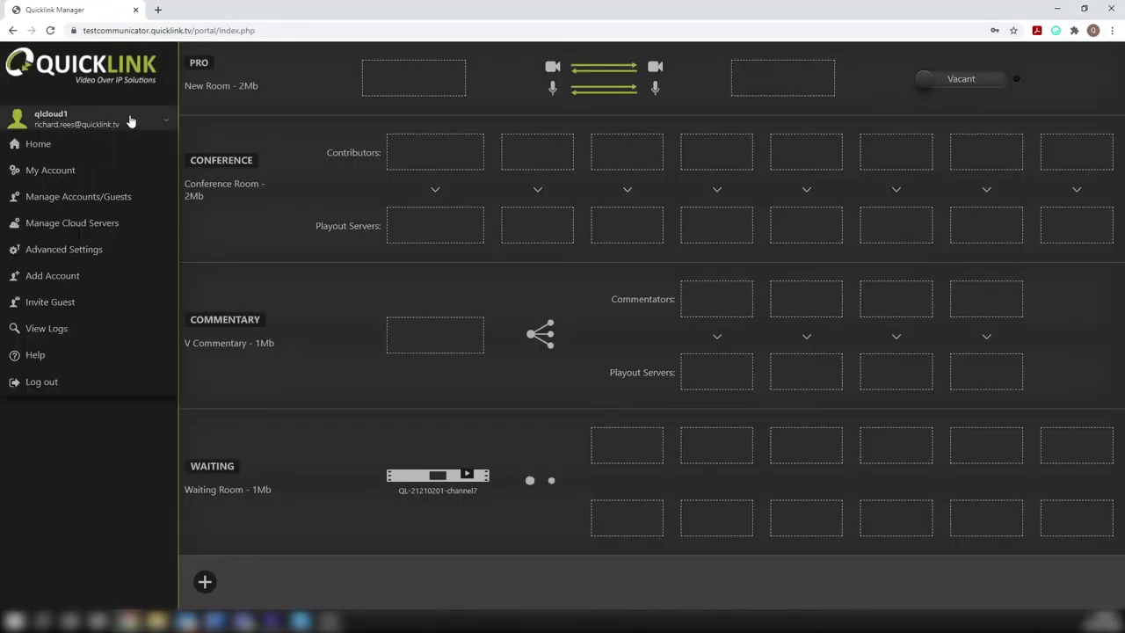
left_click(139, 299)
left_click(496, 259)
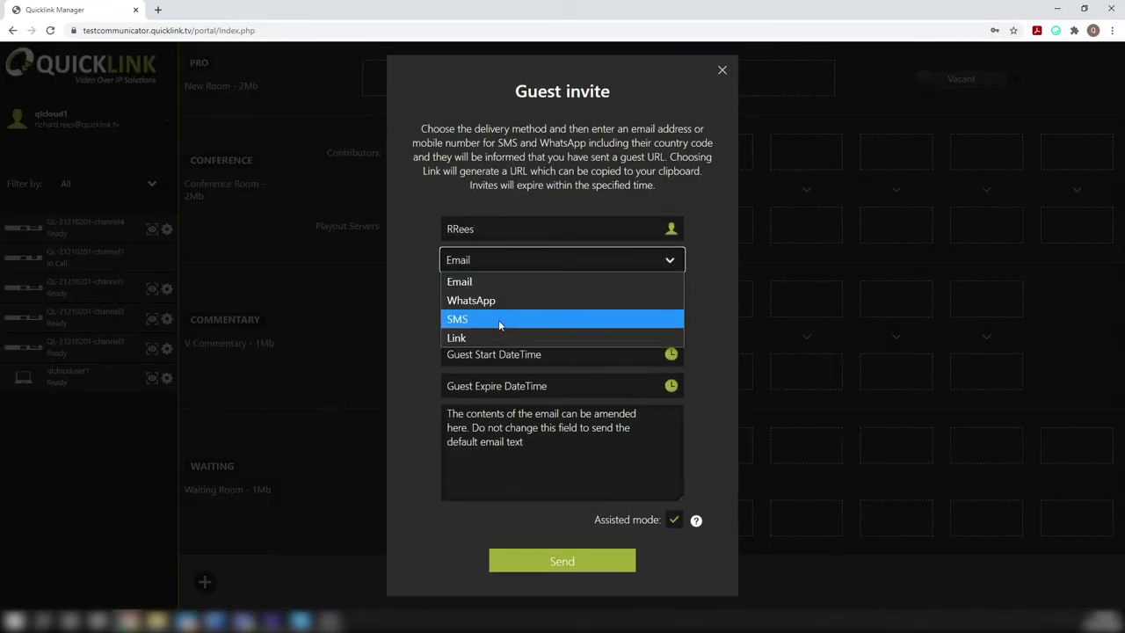
left_click(499, 337)
left_click(498, 291)
type("24")
left_click(608, 420)
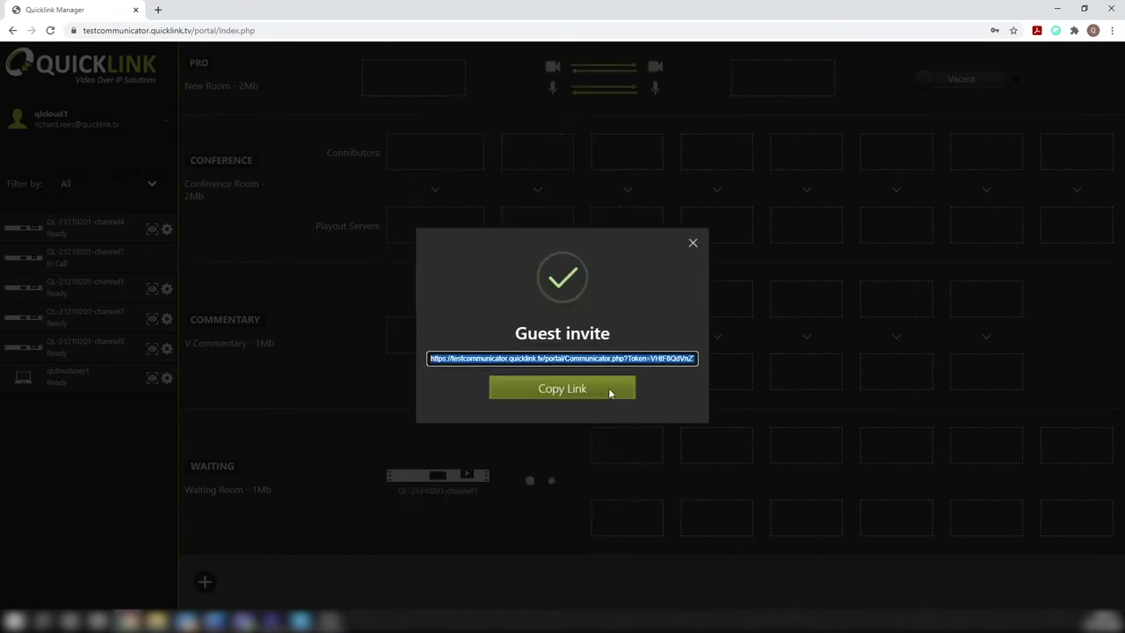
left_click(608, 387)
left_click(106, 122)
Step: Create a 24-hour link invite for a fourth guest, copy the link, and close the dialog
left_click(114, 302)
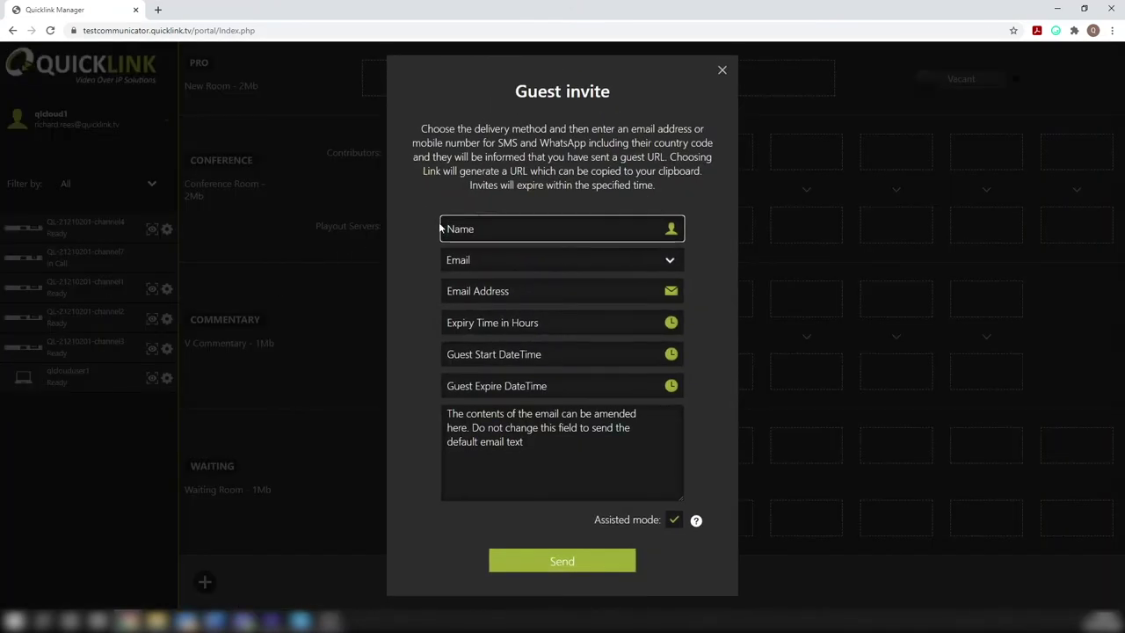
left_click(495, 259)
left_click(498, 337)
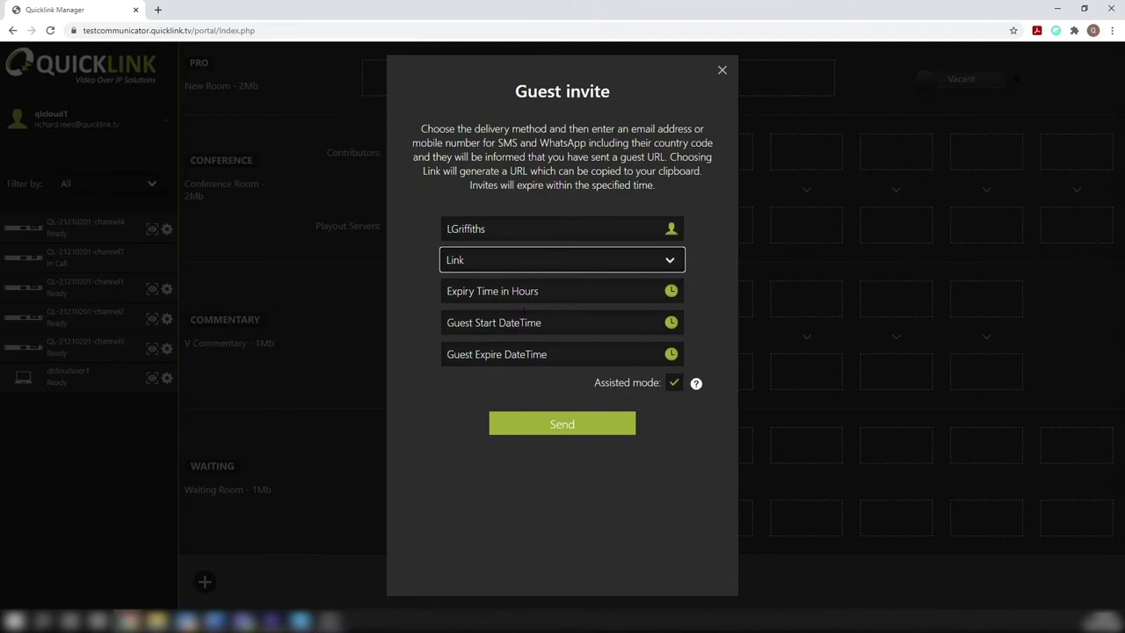
left_click(498, 291)
type("24")
left_click(553, 381)
left_click(567, 420)
left_click(567, 391)
left_click(691, 244)
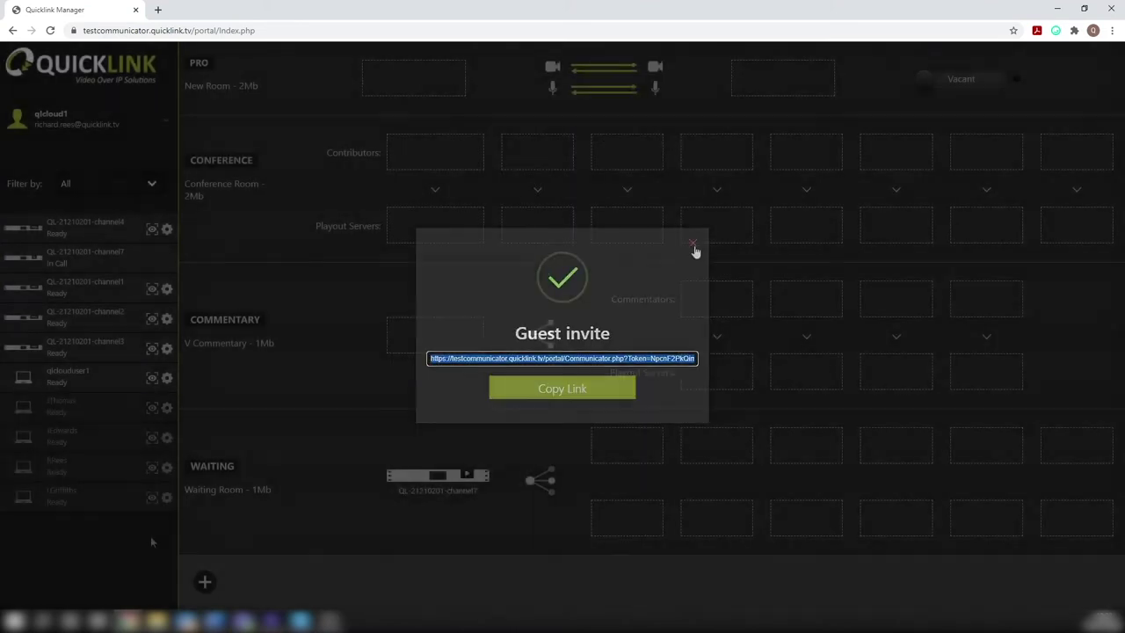
Step: Place QL-21210201 channel1 through channel4 in the Conference playout server slots
left_click_drag(116, 291, 439, 222)
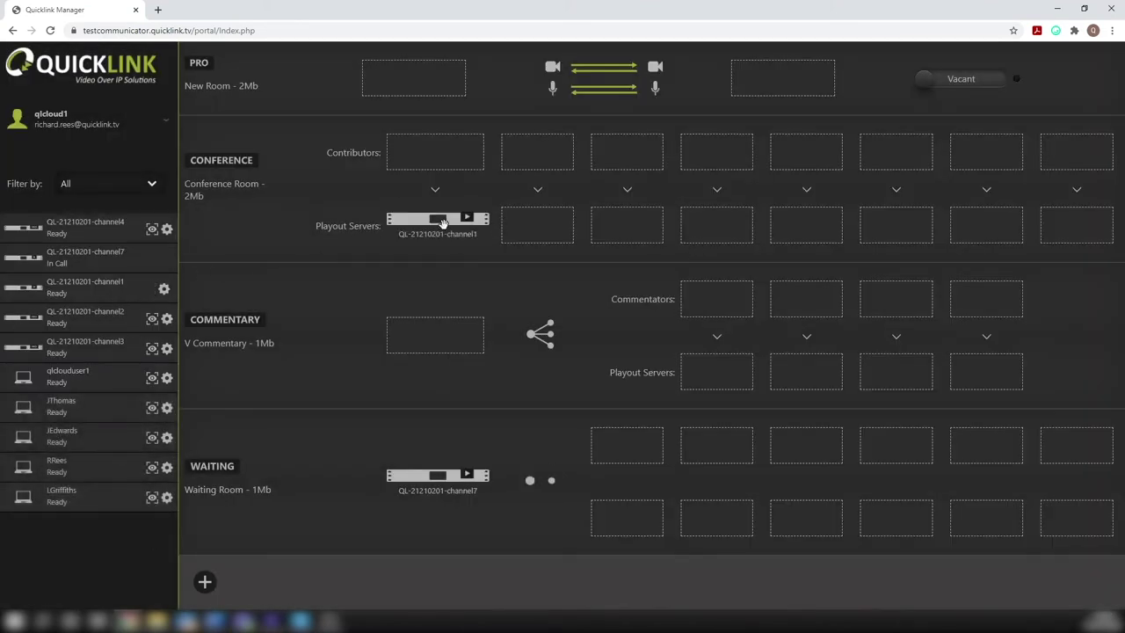
left_click_drag(113, 314, 532, 222)
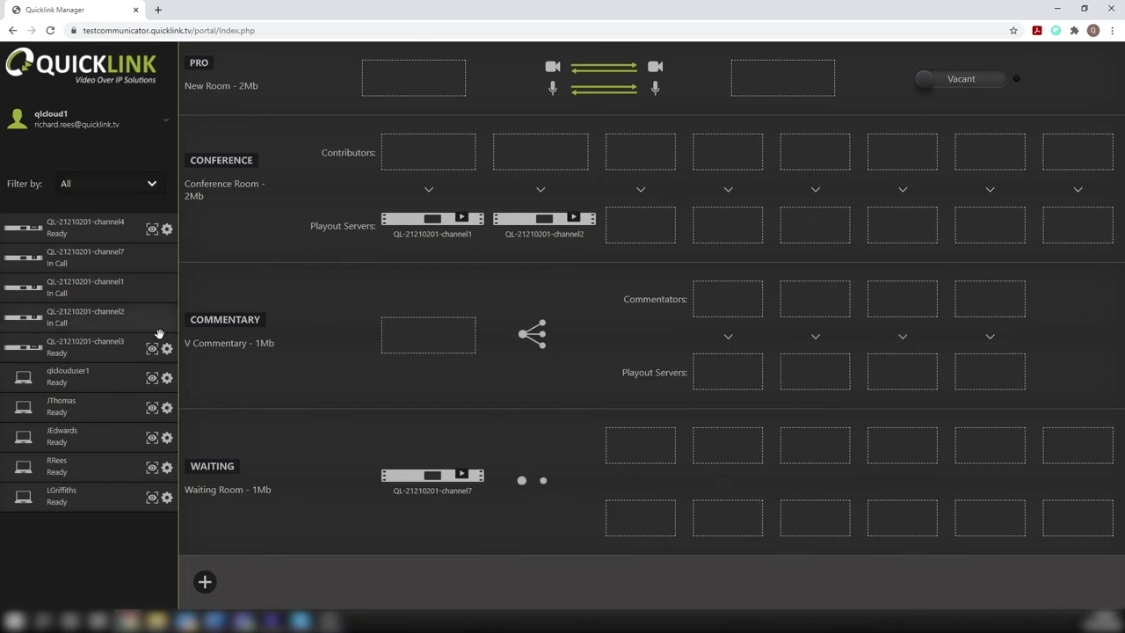
left_click_drag(636, 227, 639, 225)
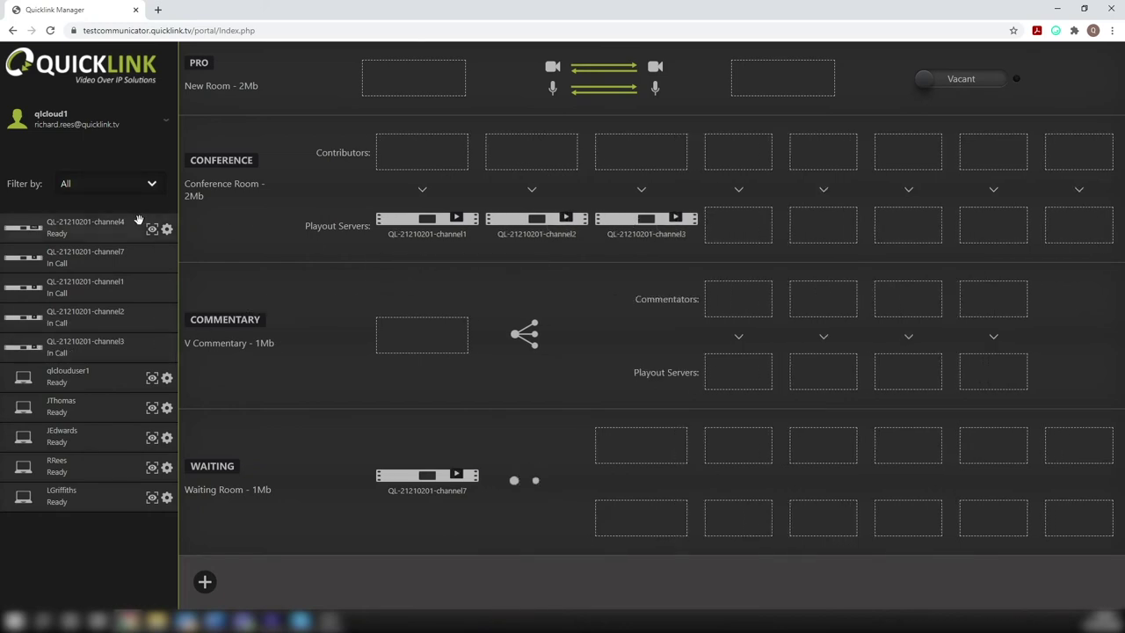
left_click_drag(730, 229, 731, 227)
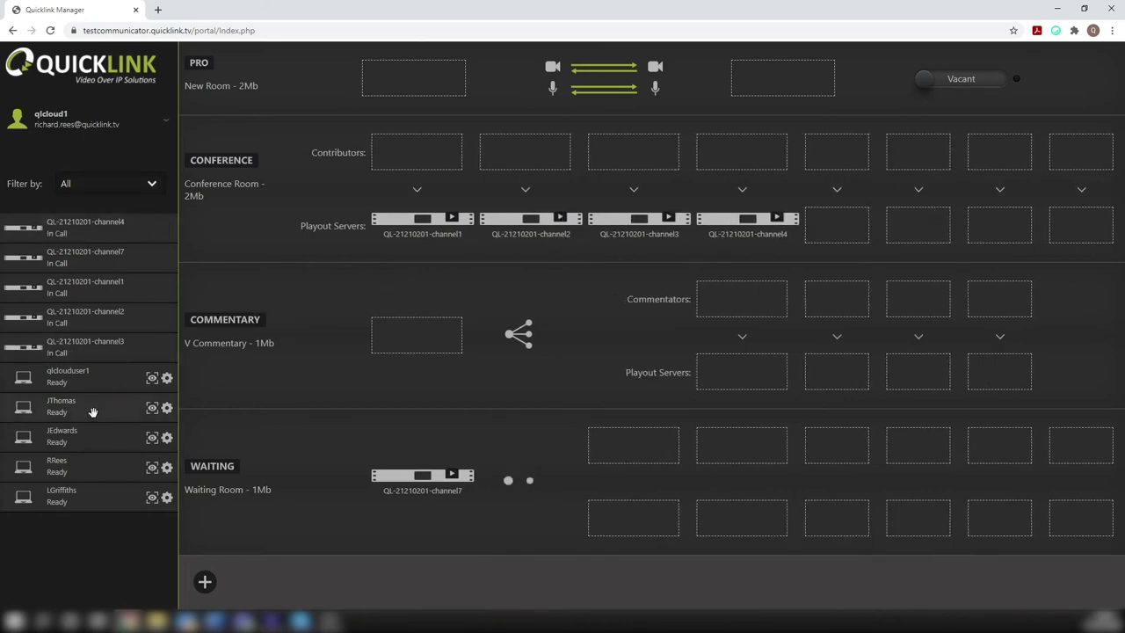
Step: Add the four guest laptops as Conference room contributors
left_click_drag(90, 409, 418, 157)
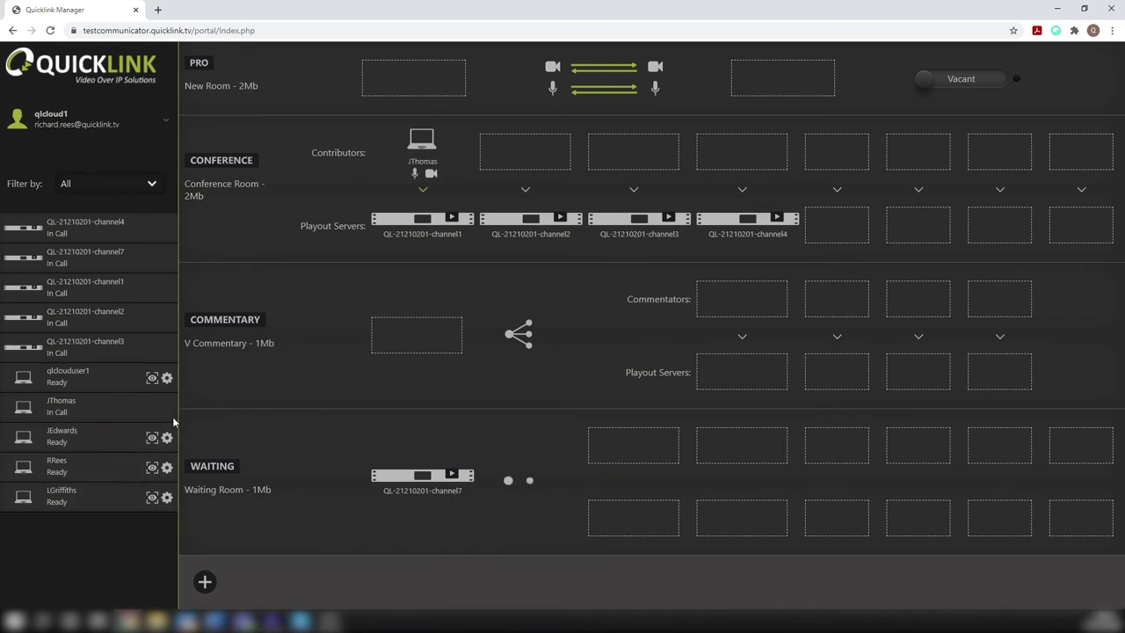
mouse_move(129, 435)
left_mouse_down()
mouse_move(352, 314)
mouse_move(520, 145)
left_mouse_up()
mouse_move(100, 468)
left_mouse_down()
mouse_move(174, 449)
mouse_move(636, 153)
left_mouse_up()
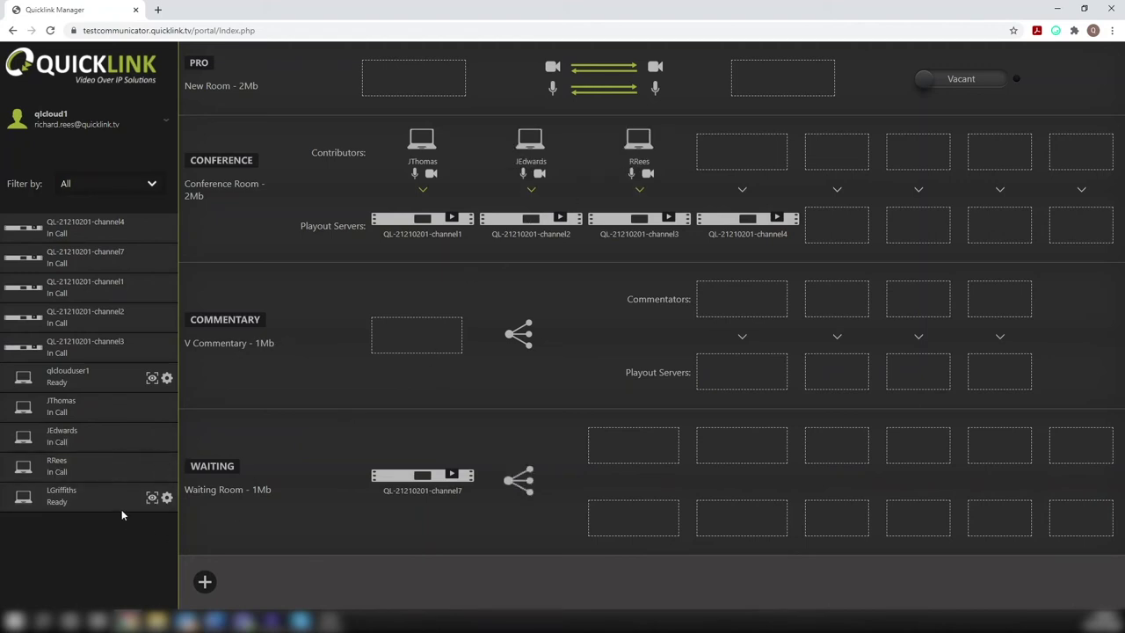
mouse_move(104, 498)
left_mouse_down()
mouse_move(291, 446)
mouse_move(745, 161)
left_mouse_up()
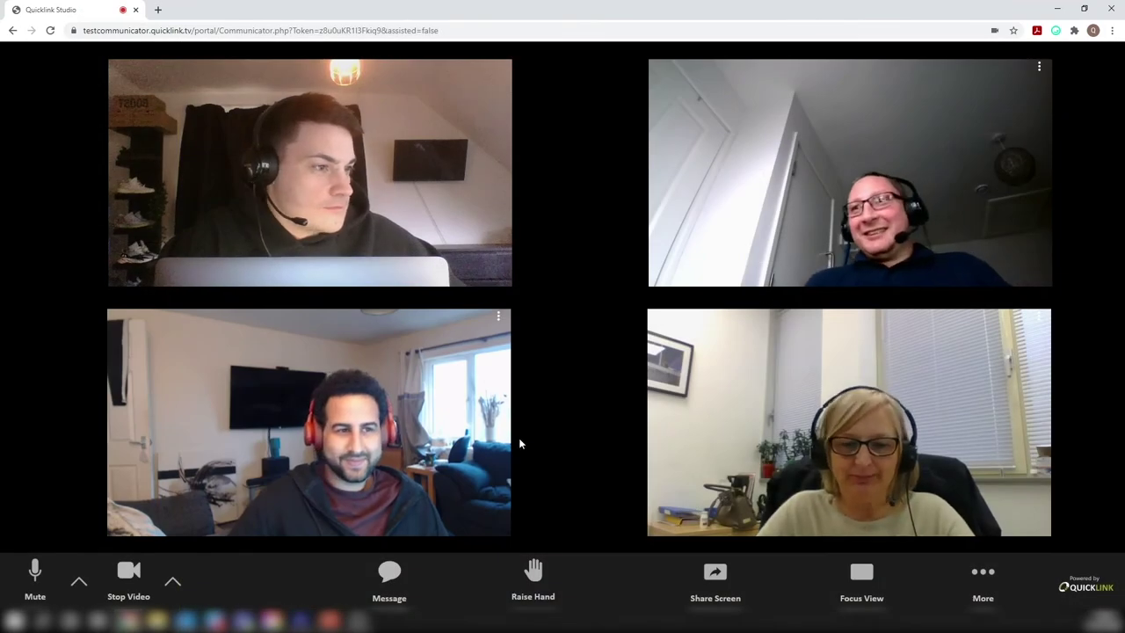
double_click(479, 442)
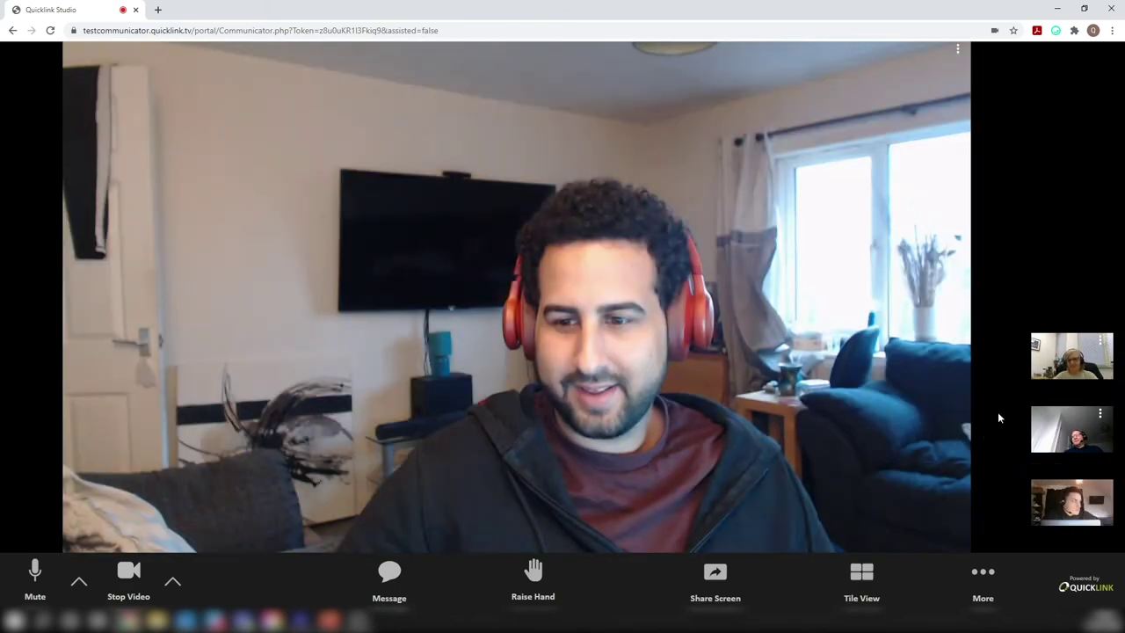
left_click(1059, 353)
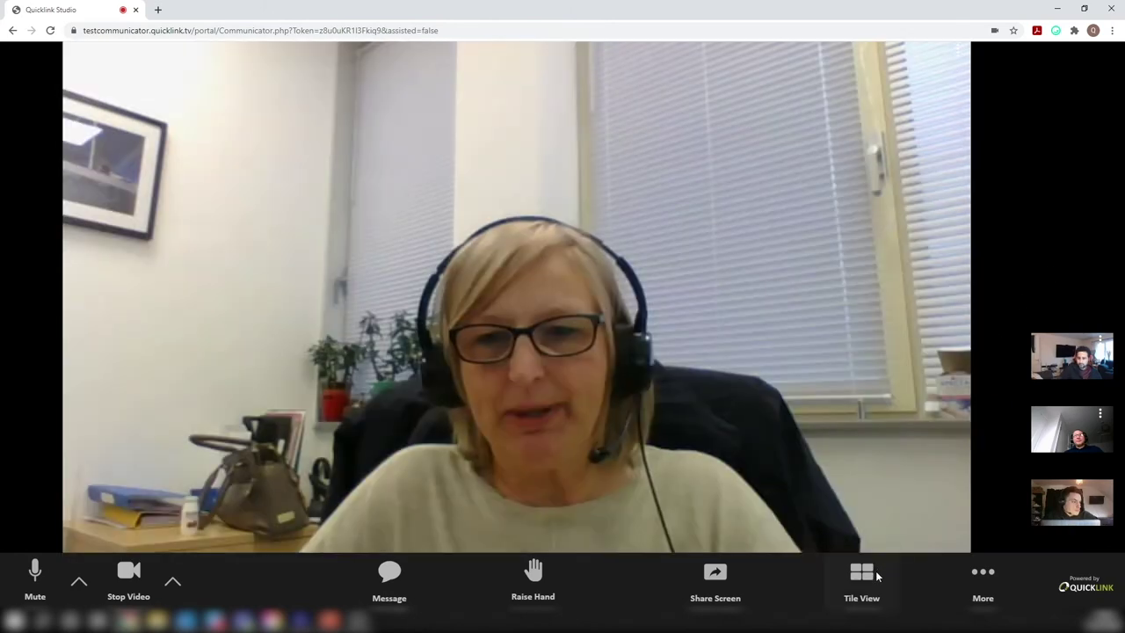
left_click(875, 576)
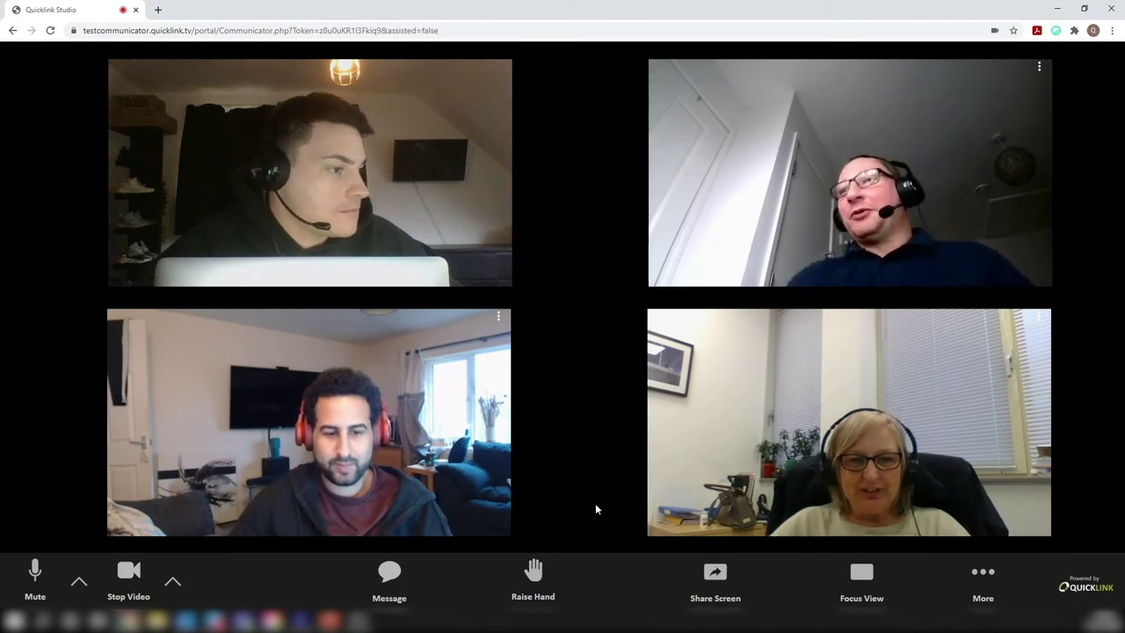
left_click(691, 580)
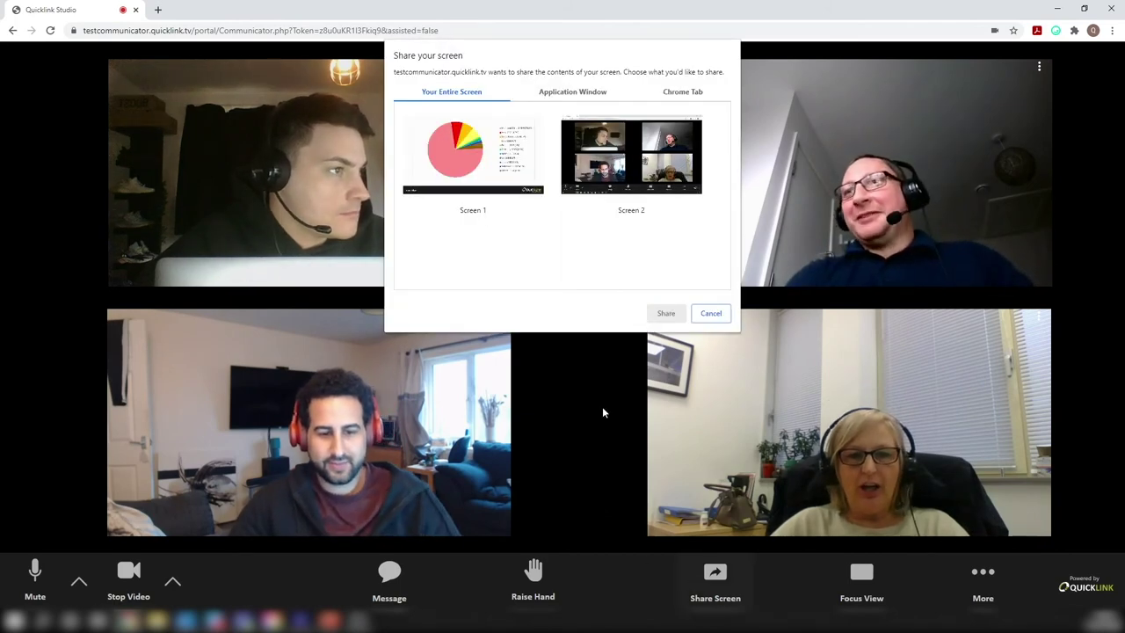
left_click(529, 184)
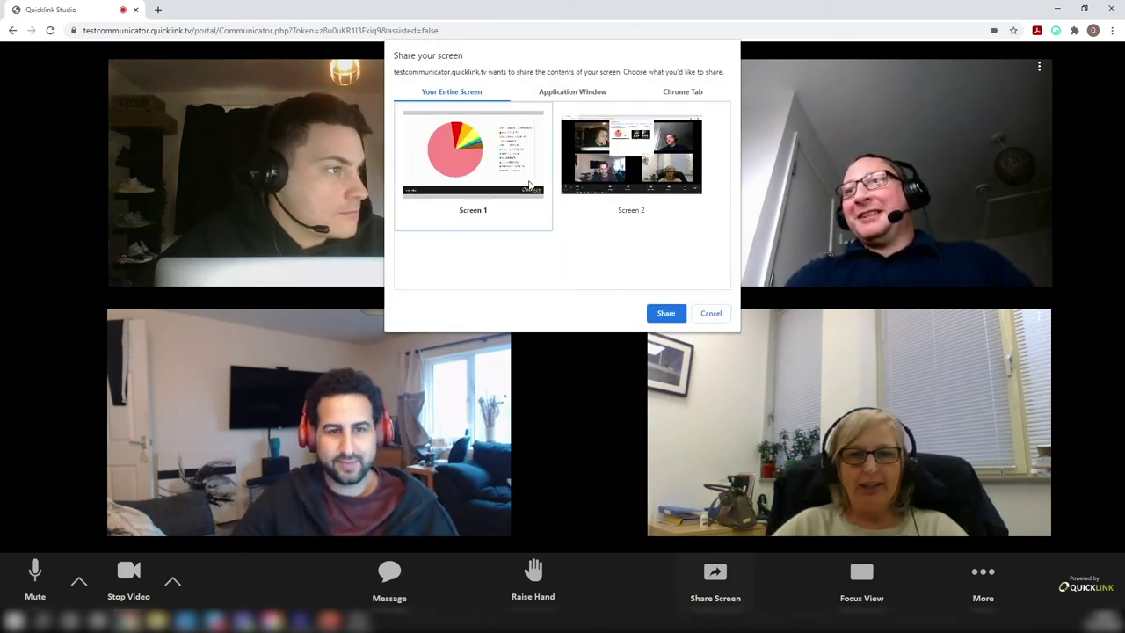
left_click(665, 315)
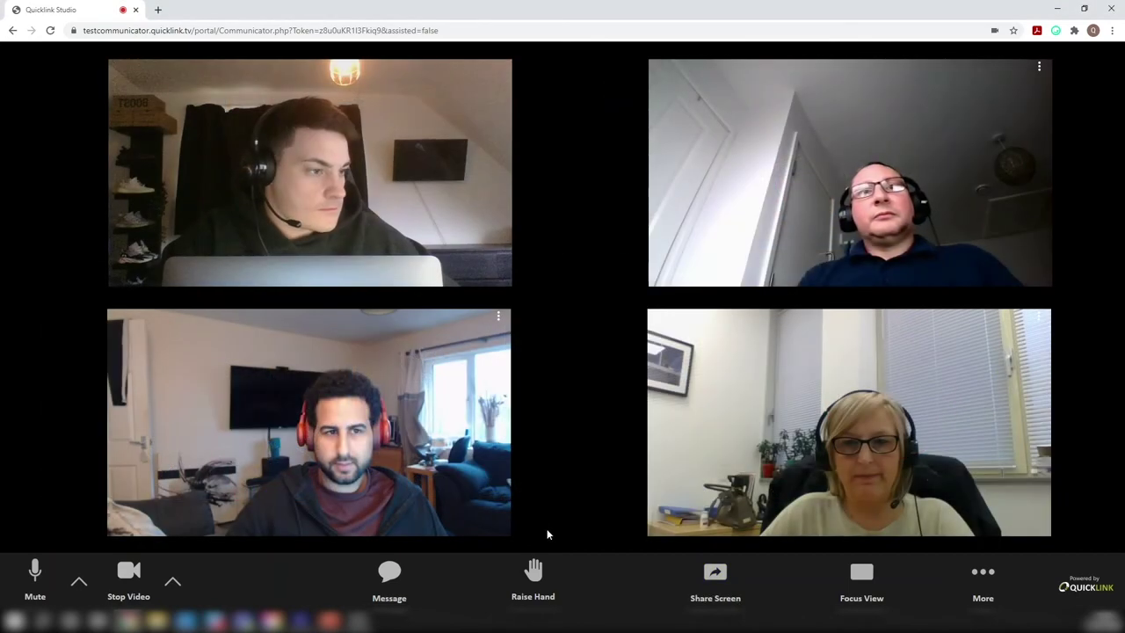
Step: Send 'hello' to everyone in the group chat
left_click(401, 581)
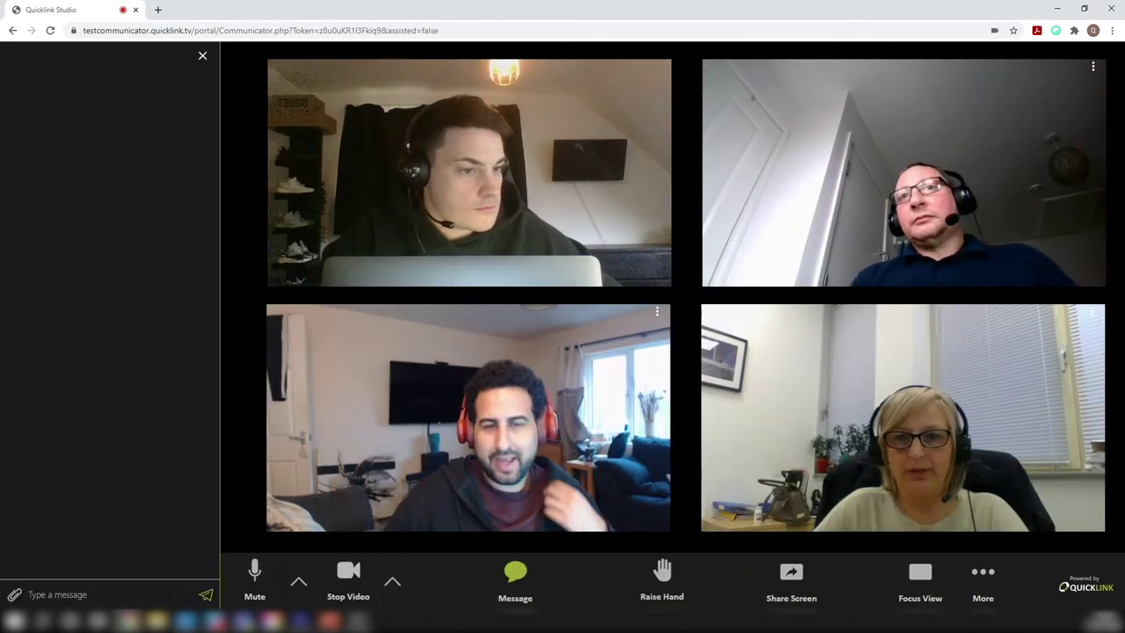
left_click(167, 594)
type("hello")
key("Return")
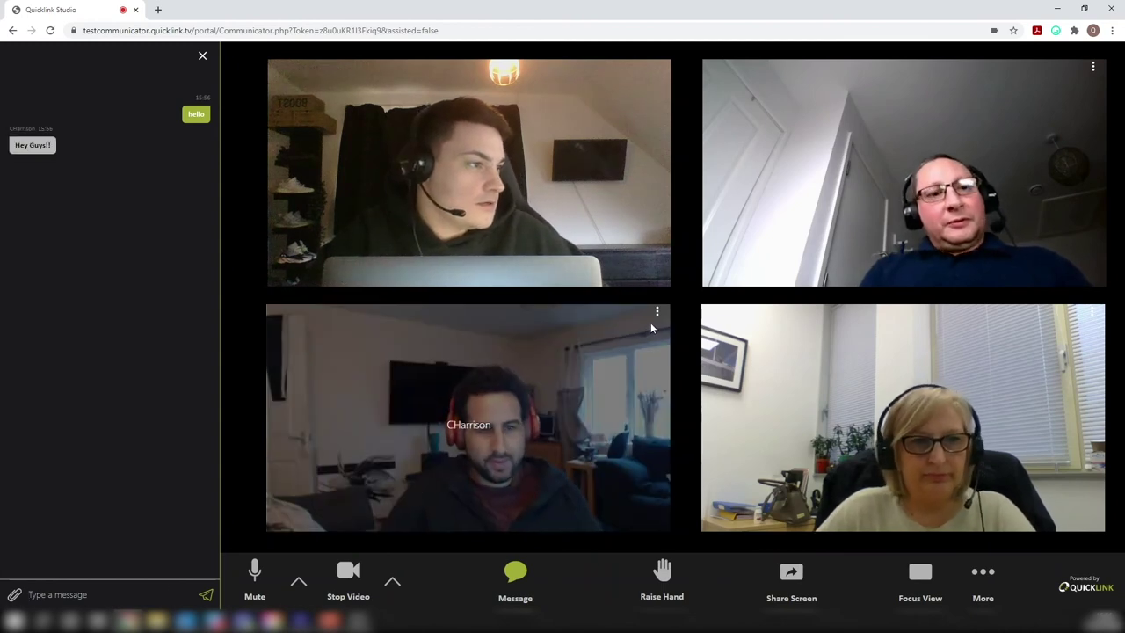
Step: Start a private message to the bottom-left participant, greeting them by name
left_click(656, 314)
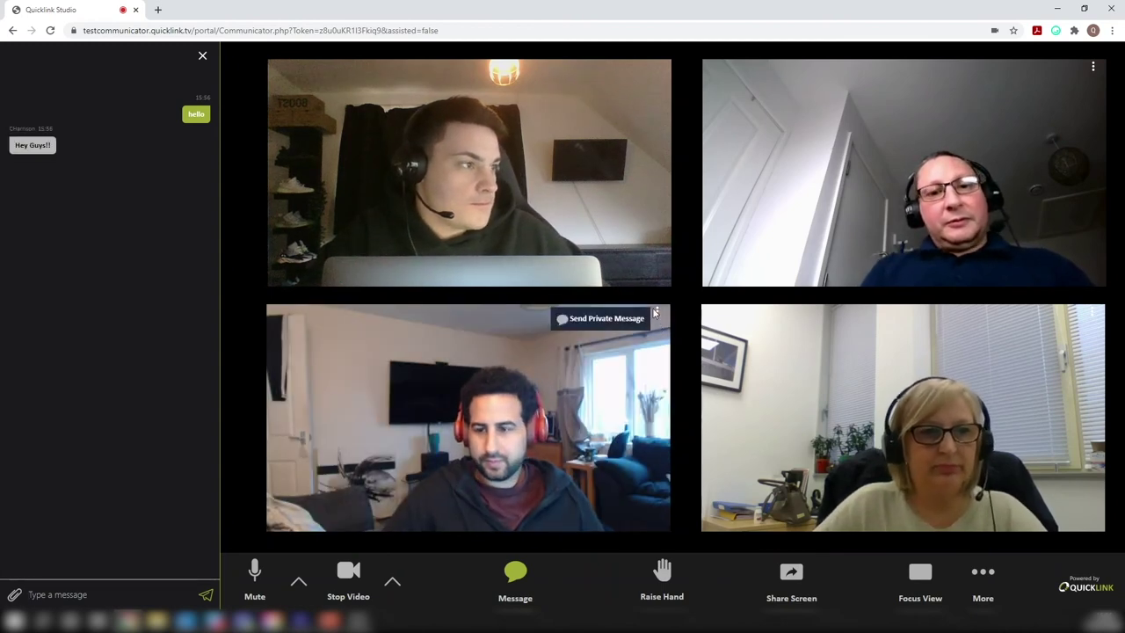
left_click(607, 318)
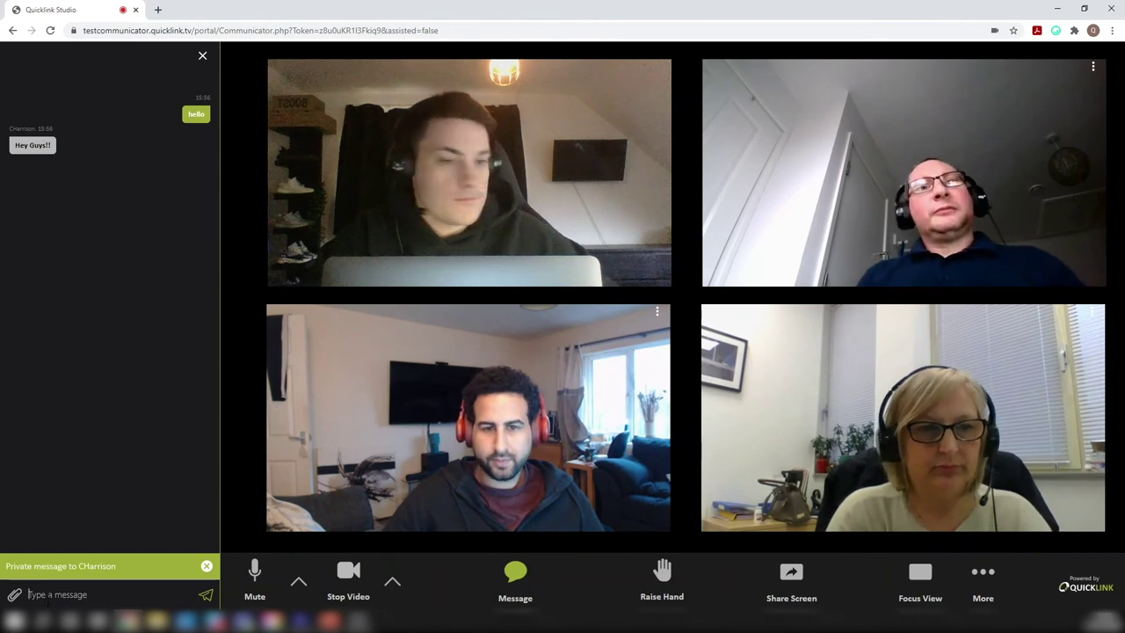
type("HelloCorey")
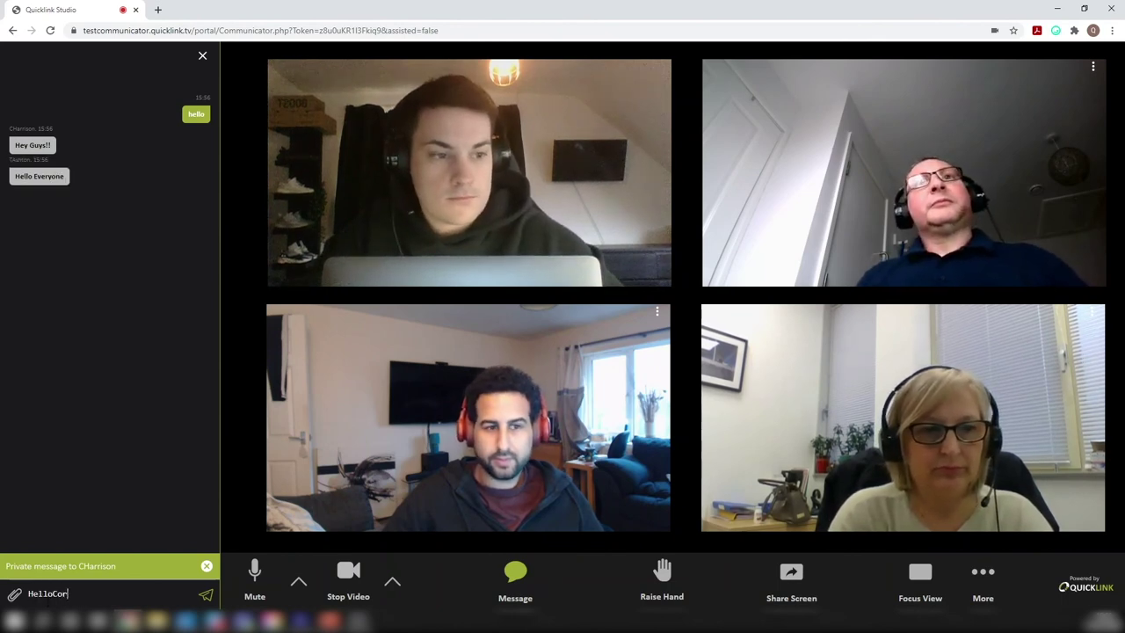